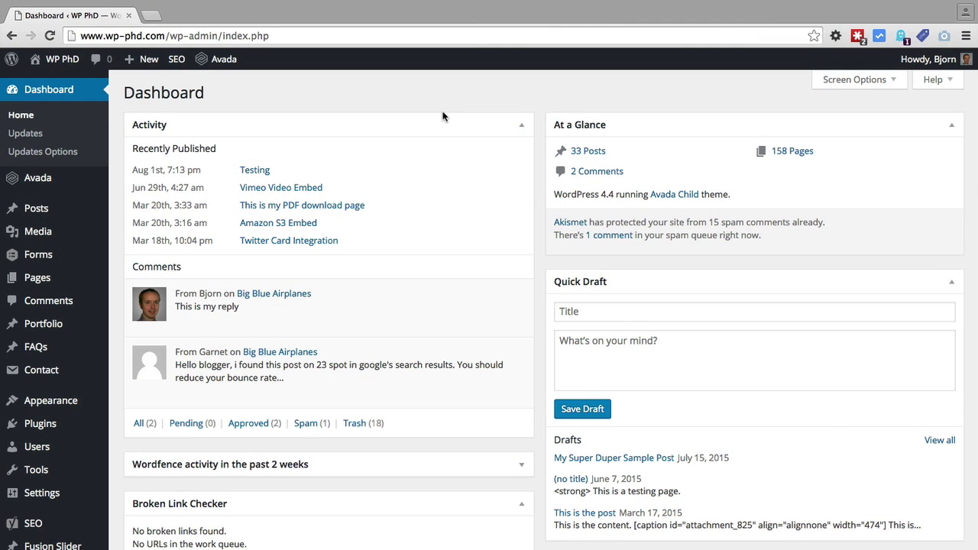
- Go to Contact Form 7's Integration page from the Contact menu in the admin sidebar
{"action": "scroll", "coordinate": [443, 115], "scroll_direction": "down", "scroll_amount": 2}
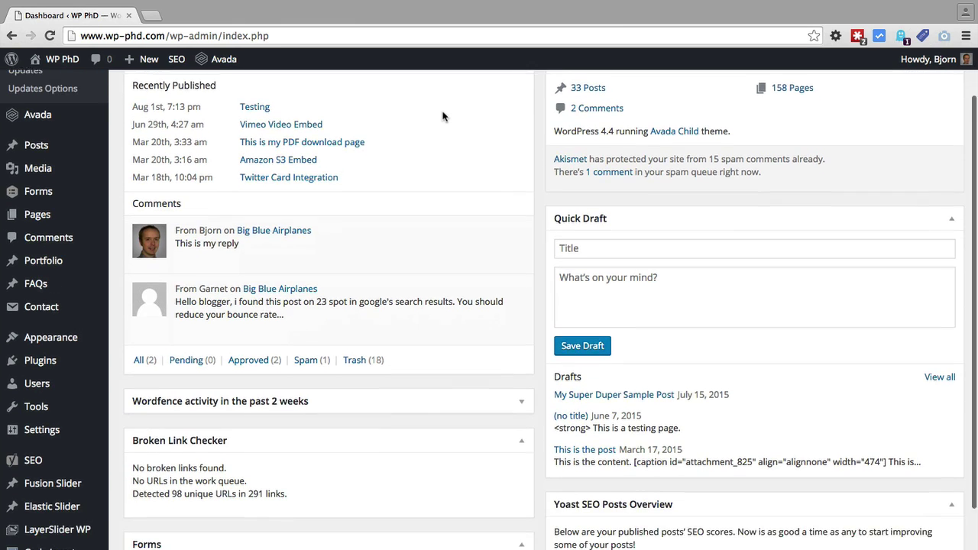
{"action": "mouse_move", "coordinate": [149, 233]}
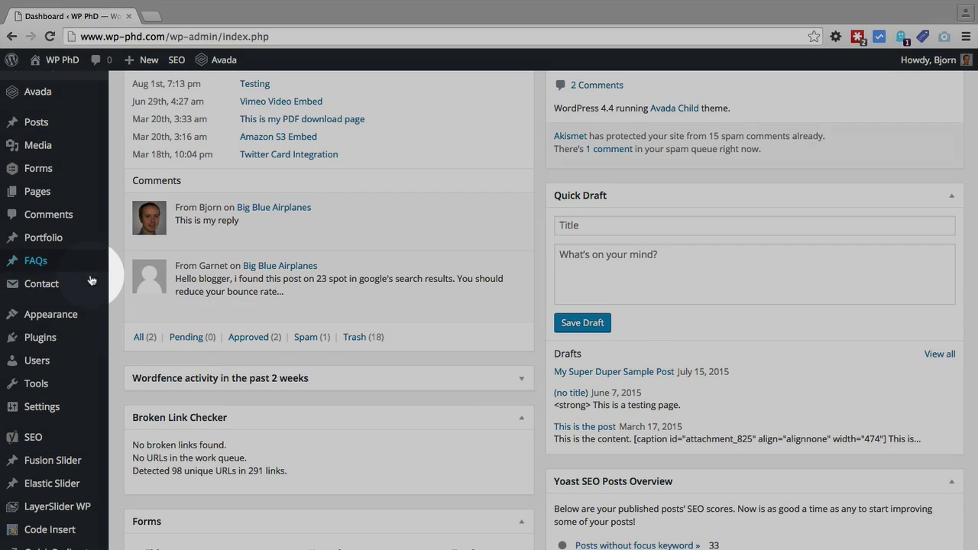
{"action": "mouse_move", "coordinate": [81, 284]}
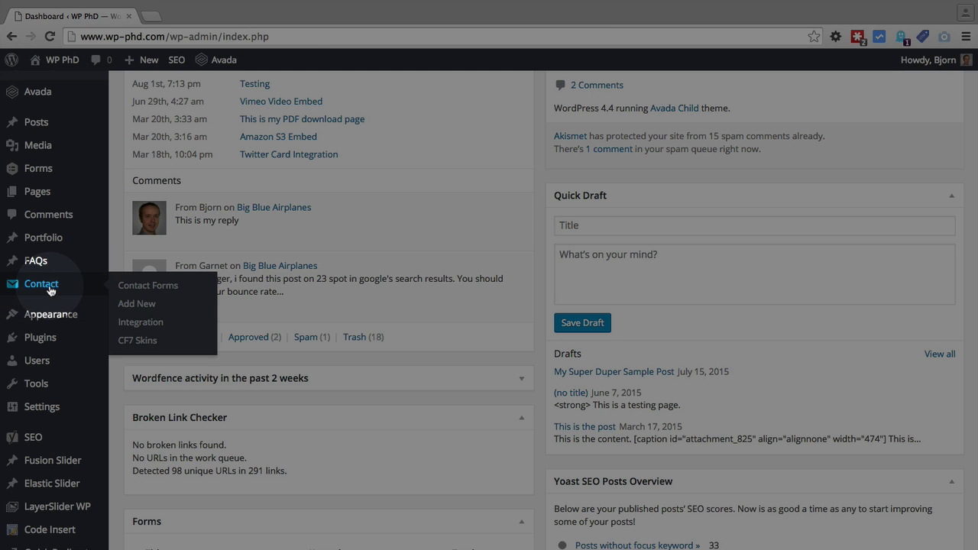
{"action": "left_click", "coordinate": [156, 324]}
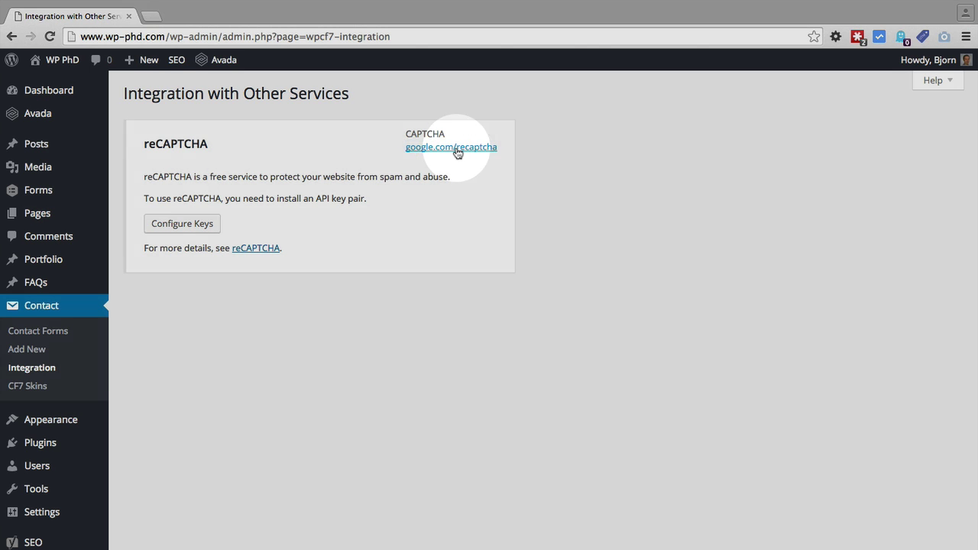
- Open google.com/recaptcha in a new tab and scroll down to the Creation of Value section
{"action": "left_click", "coordinate": [455, 152]}
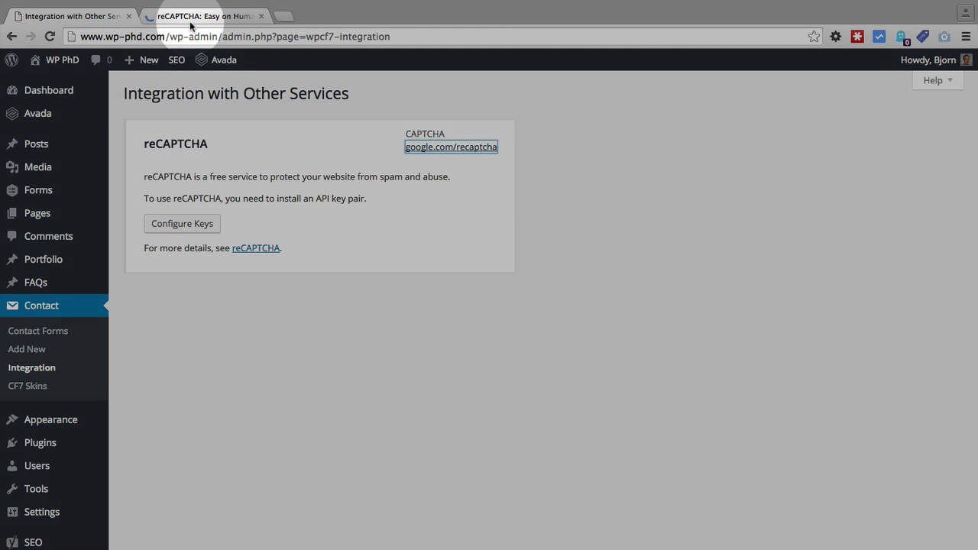
{"action": "left_click", "coordinate": [191, 24]}
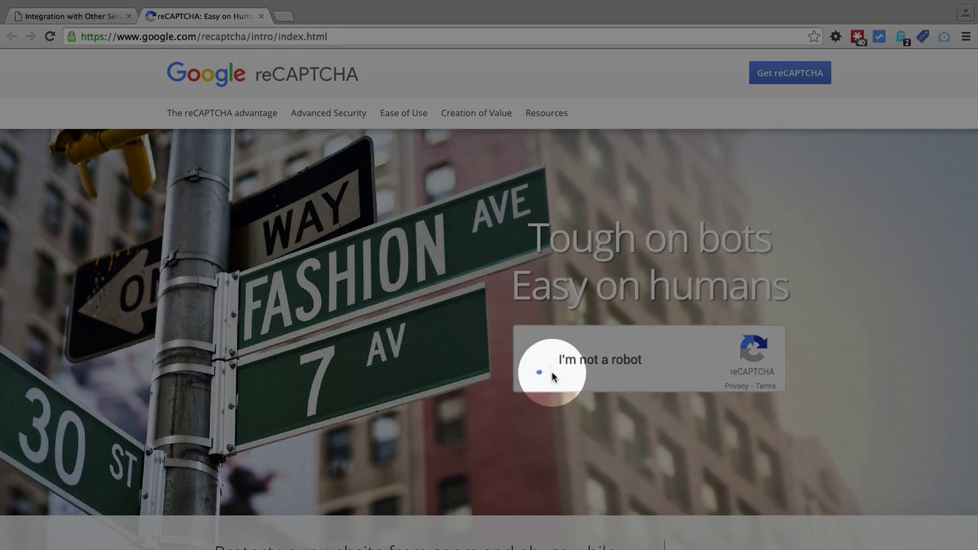
{"action": "scroll", "coordinate": [461, 471], "scroll_direction": "down", "scroll_amount": 8}
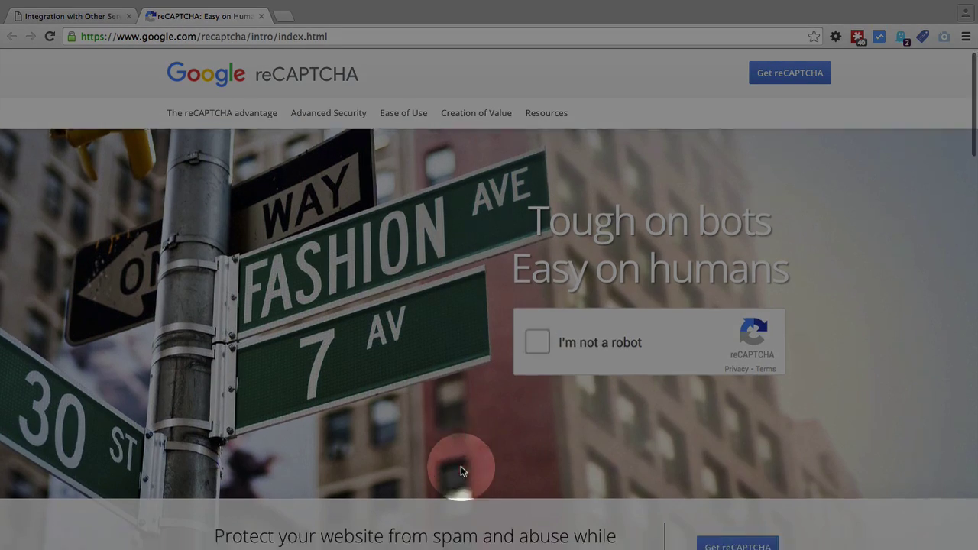
{"action": "scroll", "coordinate": [461, 472], "scroll_direction": "down", "scroll_amount": 15}
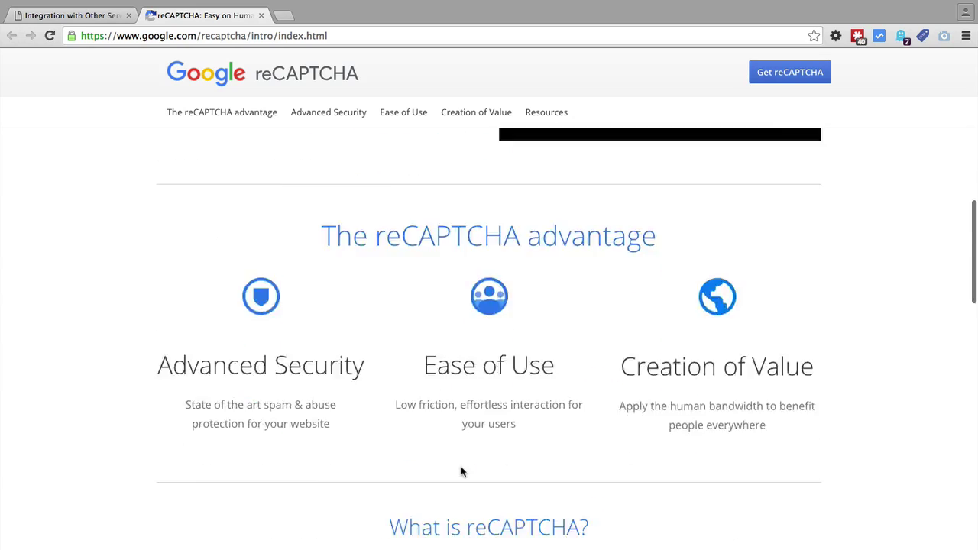
{"action": "scroll", "coordinate": [461, 471], "scroll_direction": "down", "scroll_amount": 3}
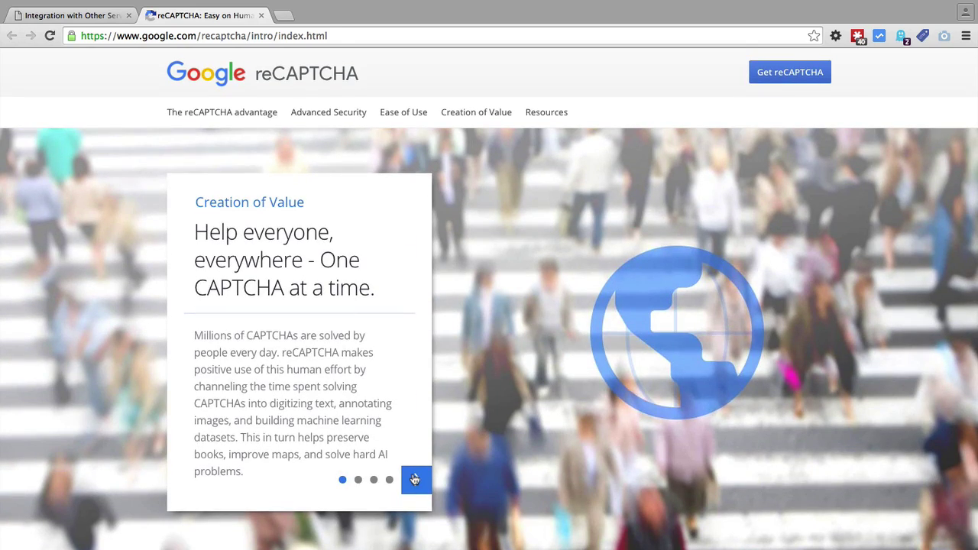
- Advance the Creation of Value carousel two slides to 'Stop a bot. Build a bot.'
{"action": "left_click", "coordinate": [415, 479]}
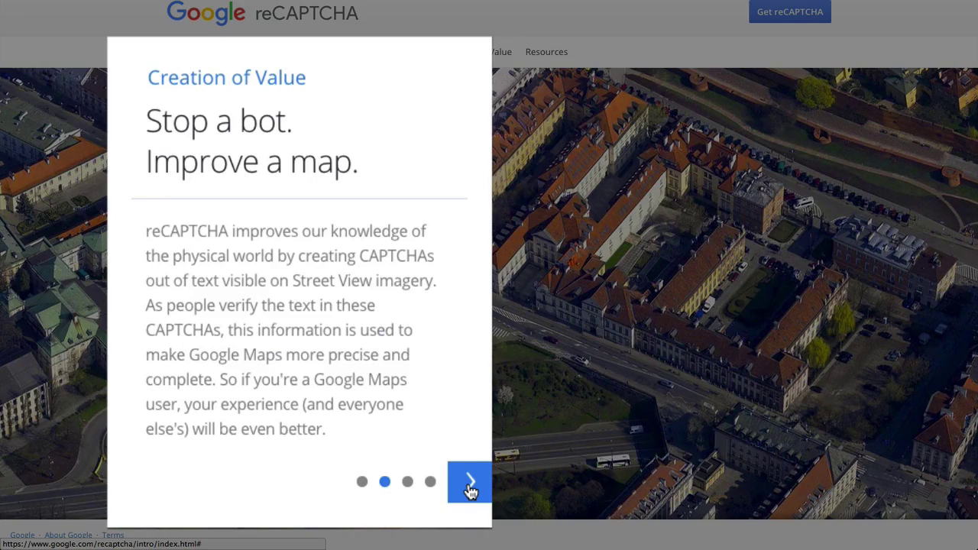
{"action": "left_click", "coordinate": [473, 489]}
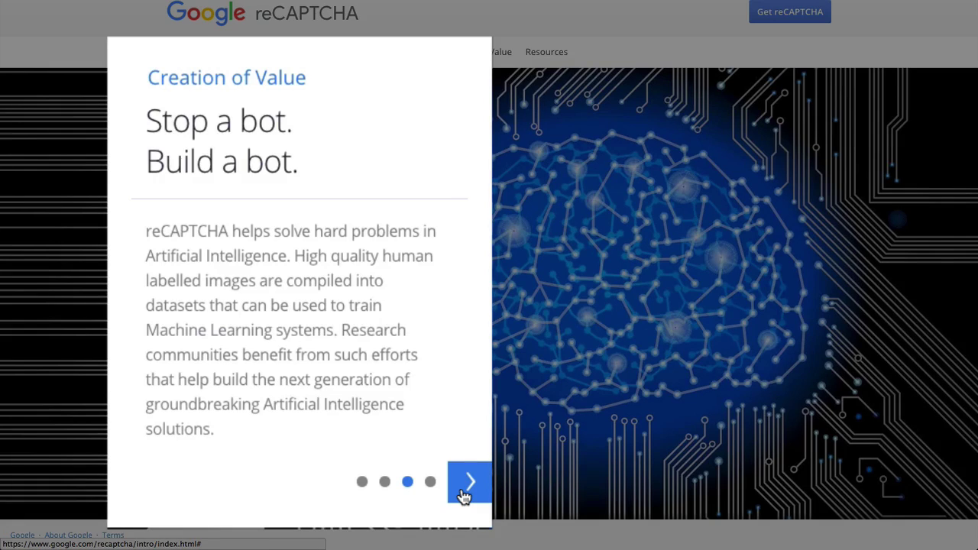
- Move the carousel on to its fourth slide, 'Stop a bot. Save a book.'
{"action": "left_click", "coordinate": [464, 495]}
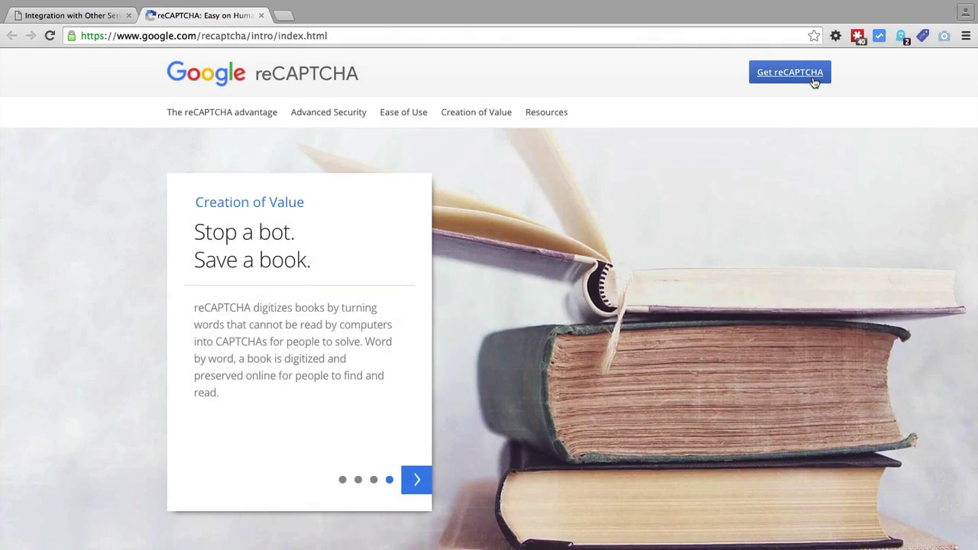
- Start a new reCAPTCHA site registration labelled 'wp-phd.com: Contact Form'
{"action": "left_click", "coordinate": [811, 82]}
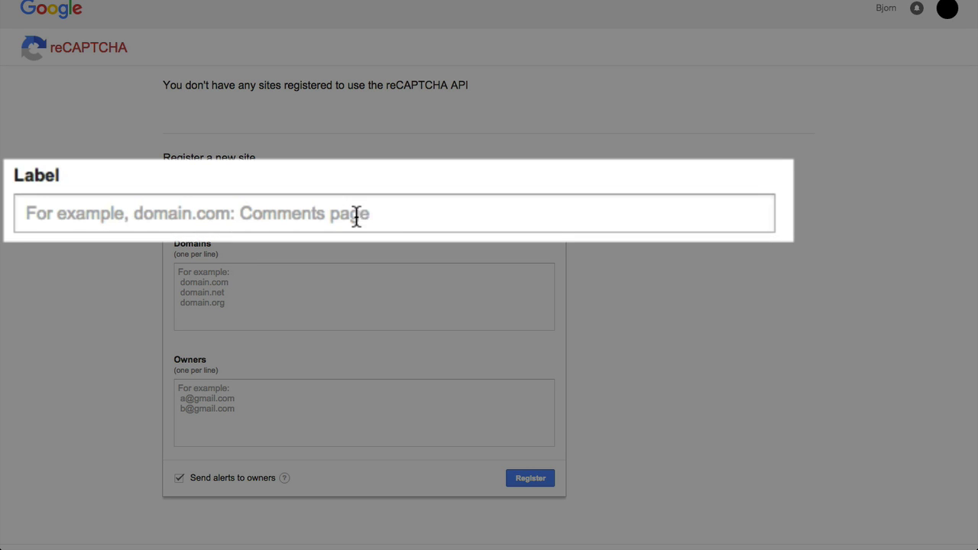
{"action": "left_click", "coordinate": [391, 217]}
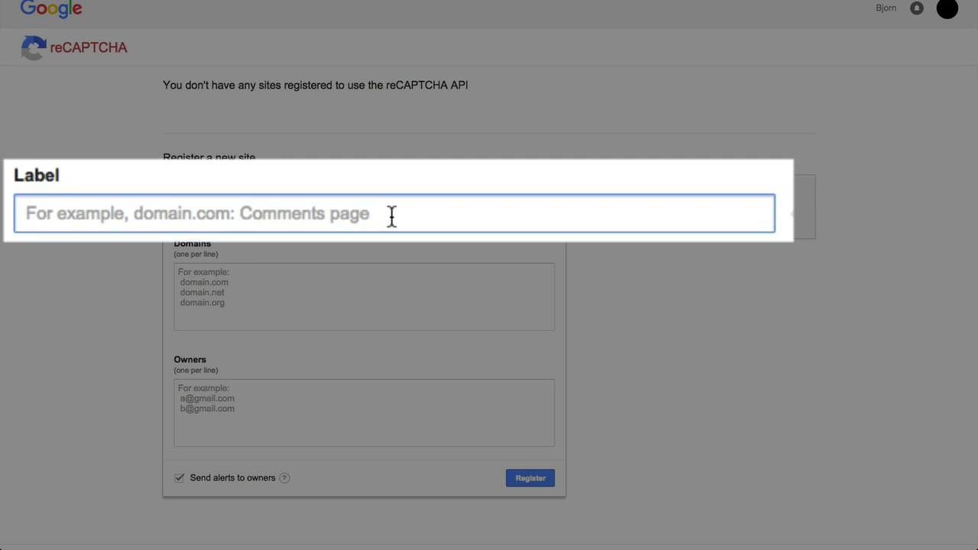
{"action": "type", "text": "wp-p"}
{"action": "type", "text": "h"}
{"action": "key", "text": "BackSpace"}
{"action": "type", "text": "p"}
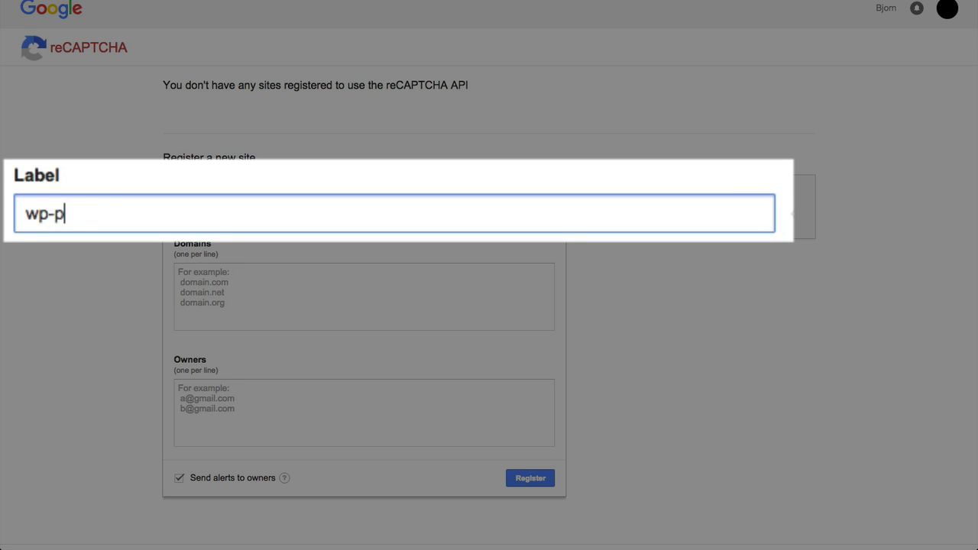
{"action": "type", "text": "hd.com: Cont"}
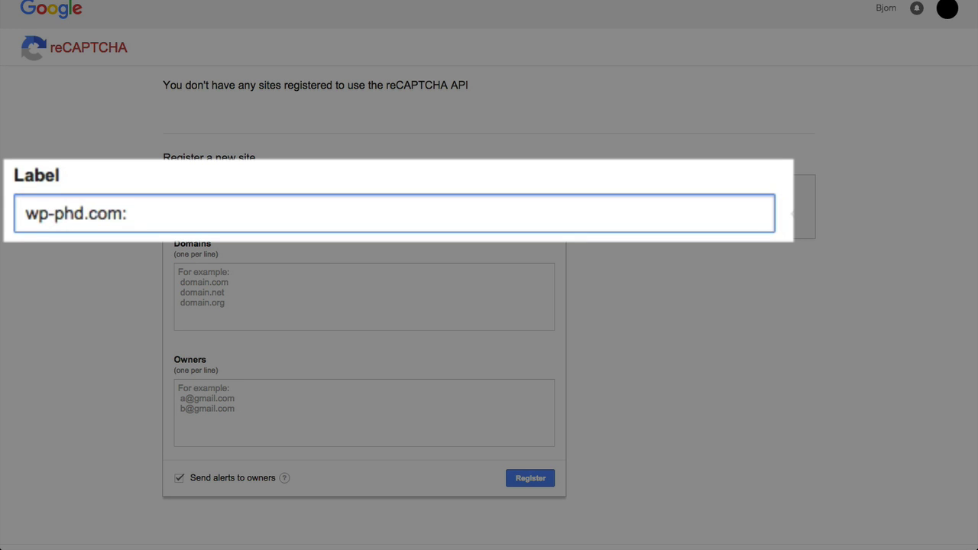
{"action": "type", "text": "act Form"}
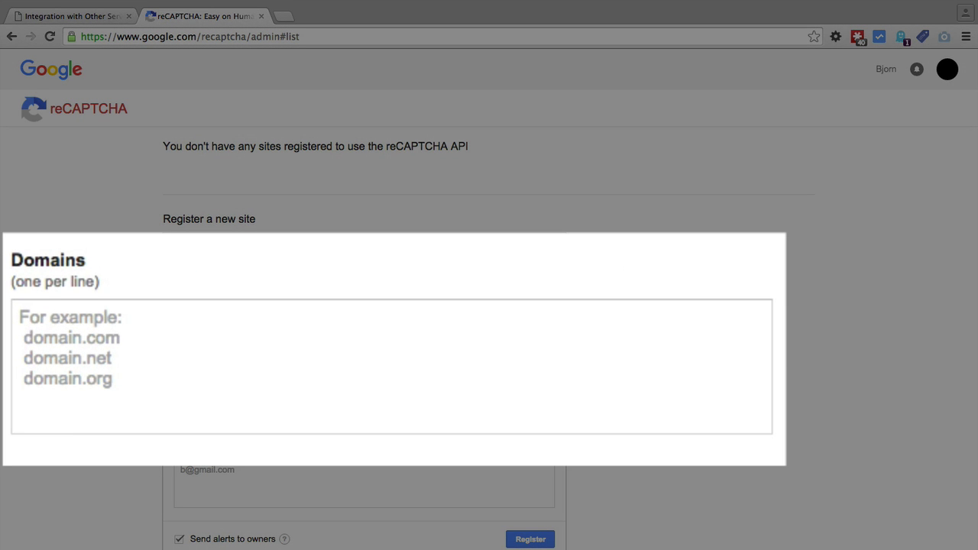
- Add wp-phd.com as the domain and enter the owner's e-mail address
{"action": "left_click", "coordinate": [89, 343]}
{"action": "type", "text": "wp-phd.com"}
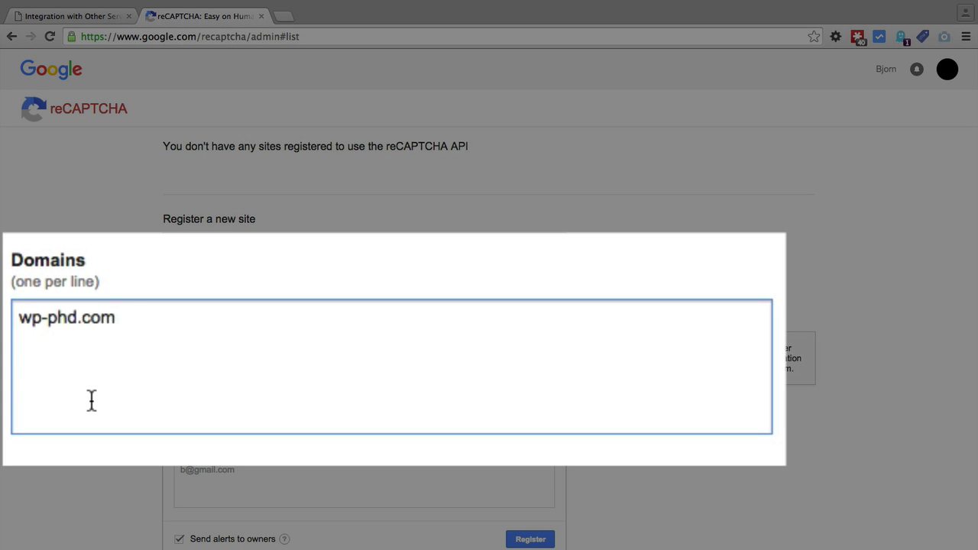
{"action": "scroll", "coordinate": [157, 411], "scroll_direction": "down", "scroll_amount": 1}
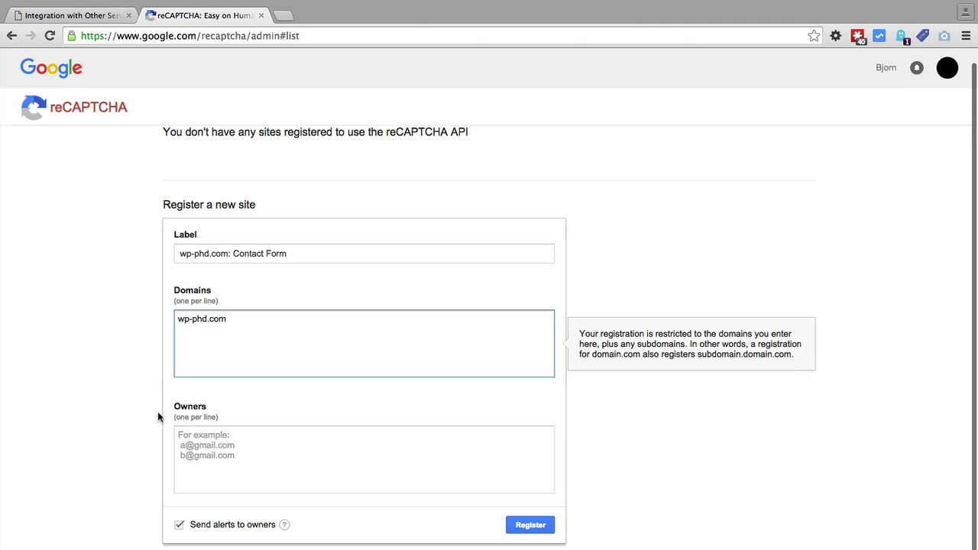
{"action": "left_click", "coordinate": [220, 442]}
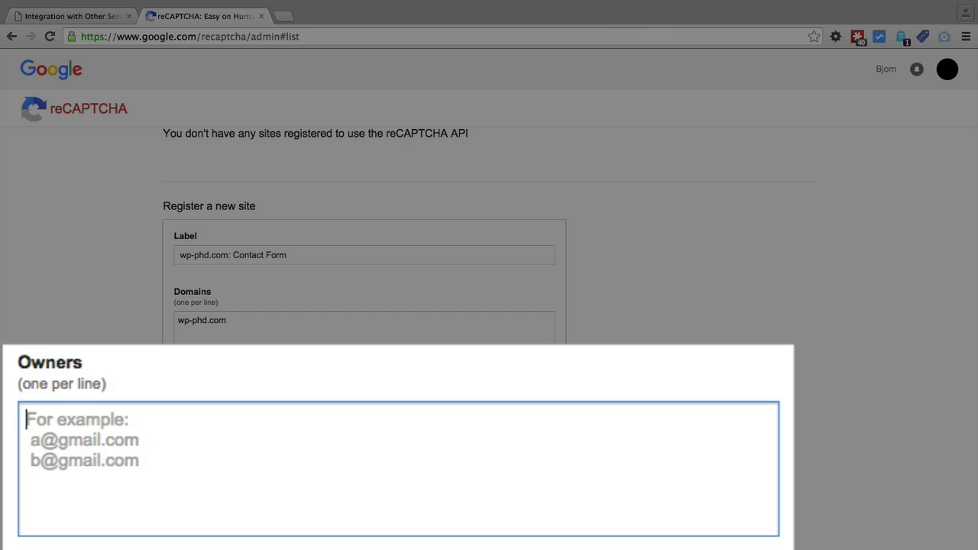
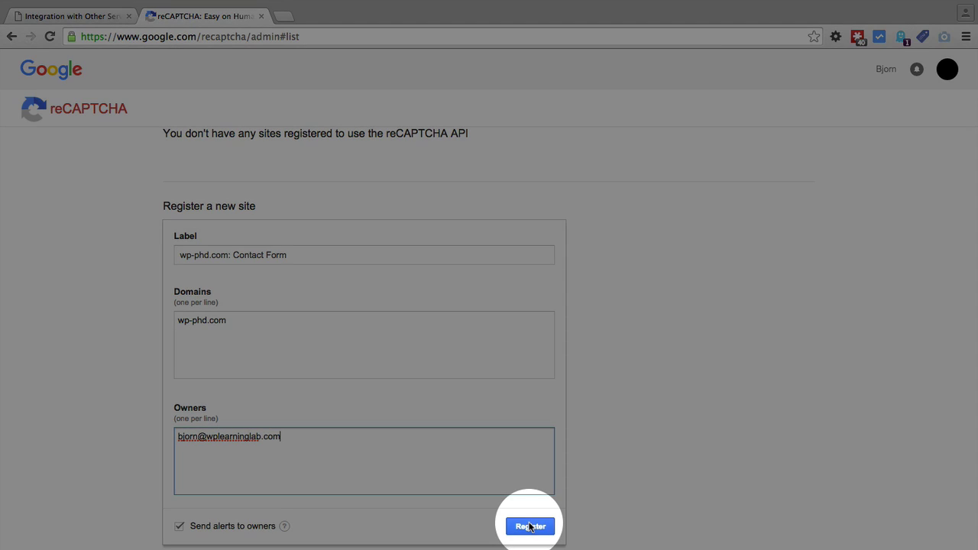
- Register the site, review the generated site key and secret key, then return to WordPress
{"action": "left_click", "coordinate": [530, 526]}
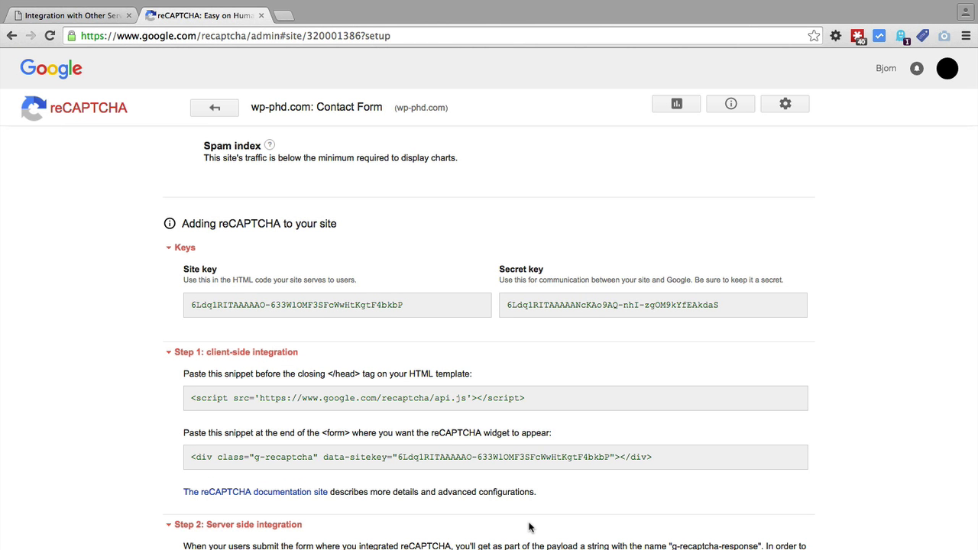
{"action": "scroll", "coordinate": [131, 219], "scroll_direction": "down", "scroll_amount": 2}
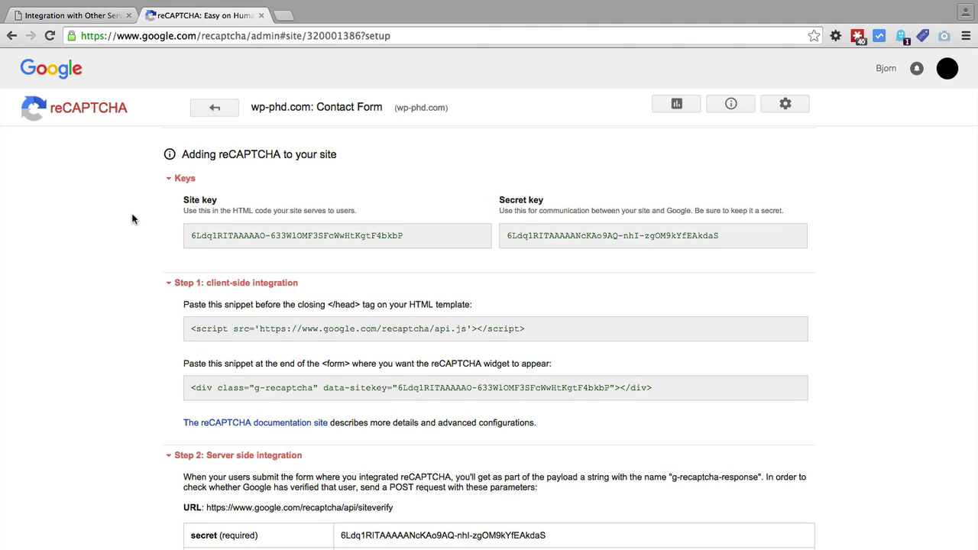
{"action": "scroll", "coordinate": [131, 217], "scroll_direction": "up", "scroll_amount": 1}
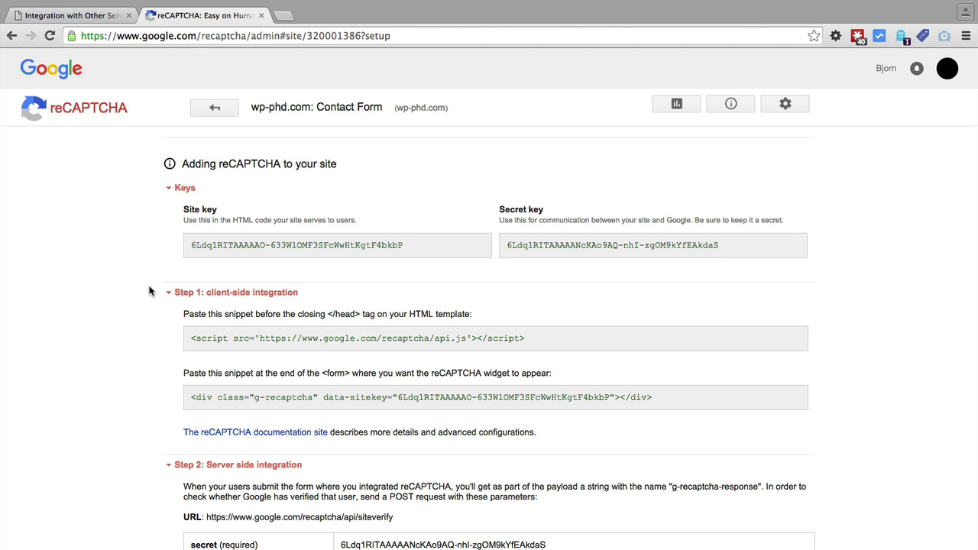
{"action": "scroll", "coordinate": [150, 291], "scroll_direction": "down", "scroll_amount": 1}
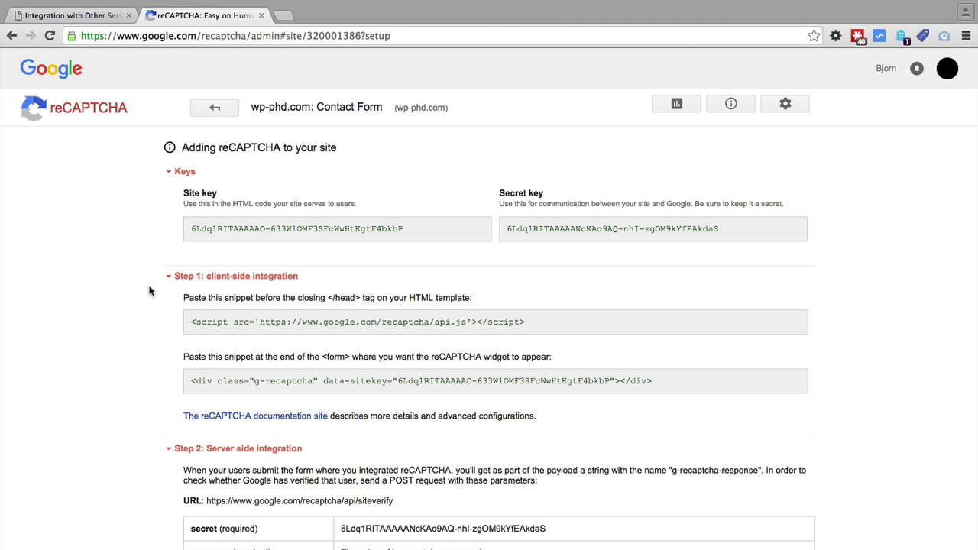
{"action": "scroll", "coordinate": [150, 291], "scroll_direction": "down", "scroll_amount": 5}
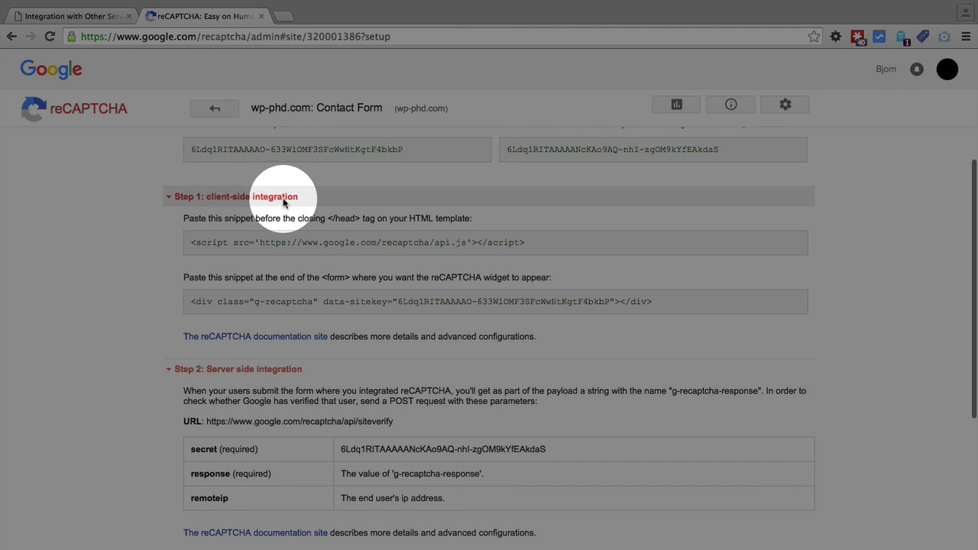
{"action": "scroll", "coordinate": [277, 377], "scroll_direction": "up", "scroll_amount": 3}
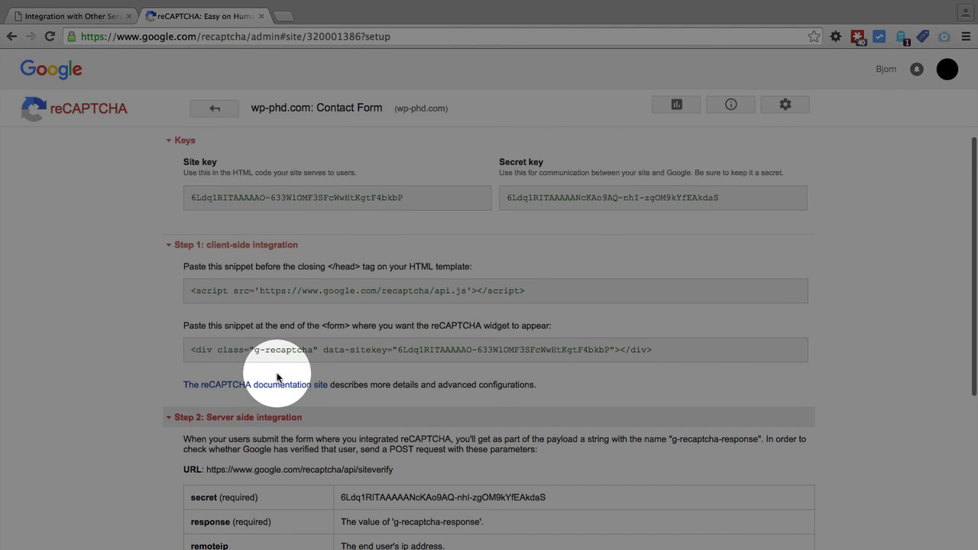
{"action": "scroll", "coordinate": [278, 378], "scroll_direction": "up", "scroll_amount": 5}
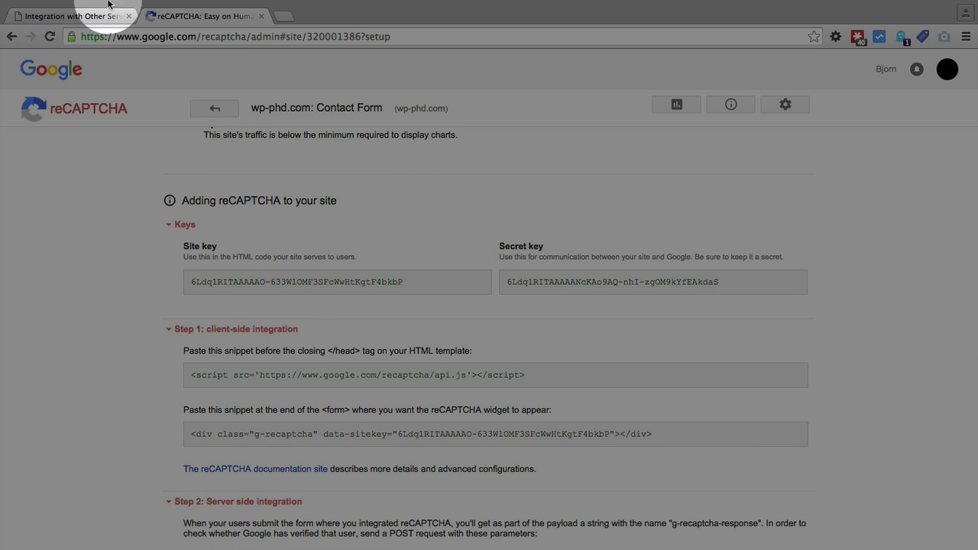
{"action": "left_click", "coordinate": [73, 16]}
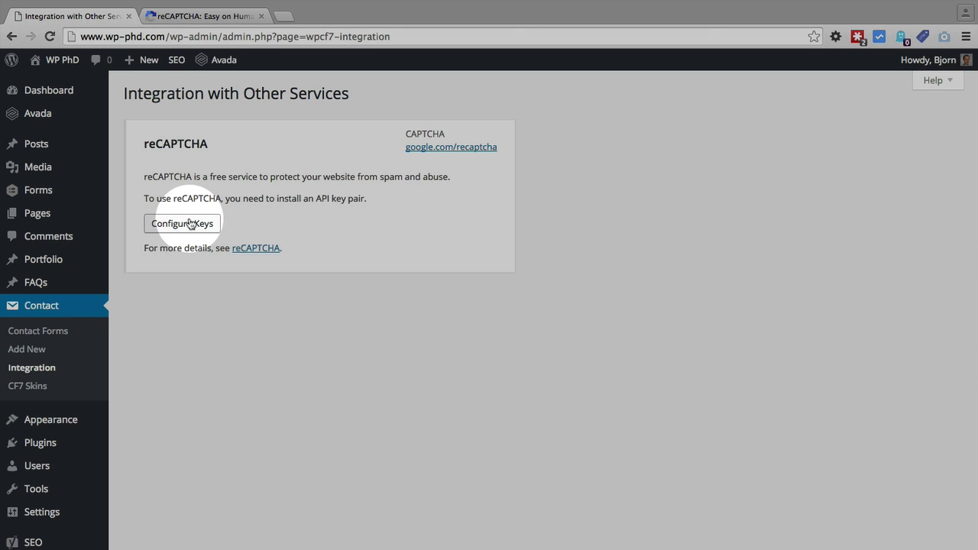
- Open Configure Keys and paste Google's site key and secret key into their fields
{"action": "left_click", "coordinate": [187, 222]}
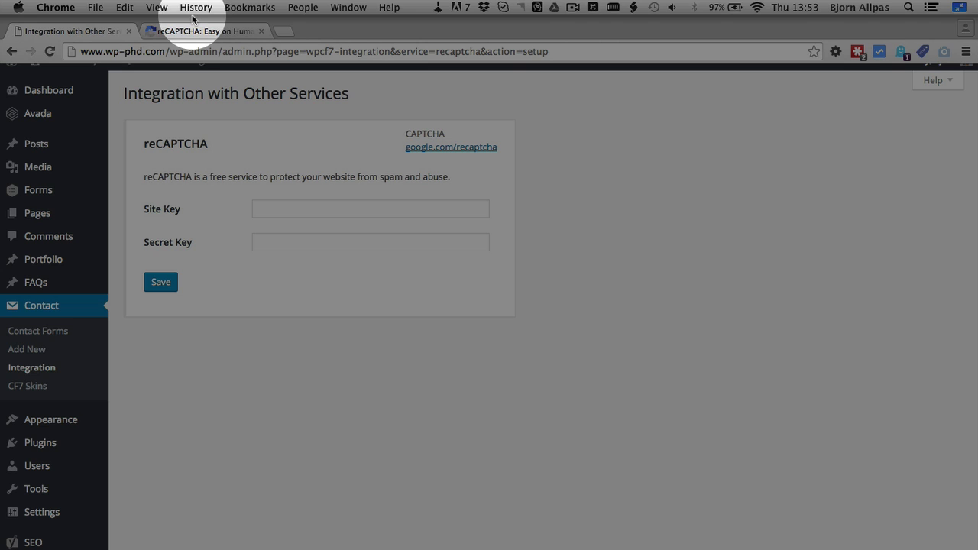
{"action": "left_click", "coordinate": [207, 16]}
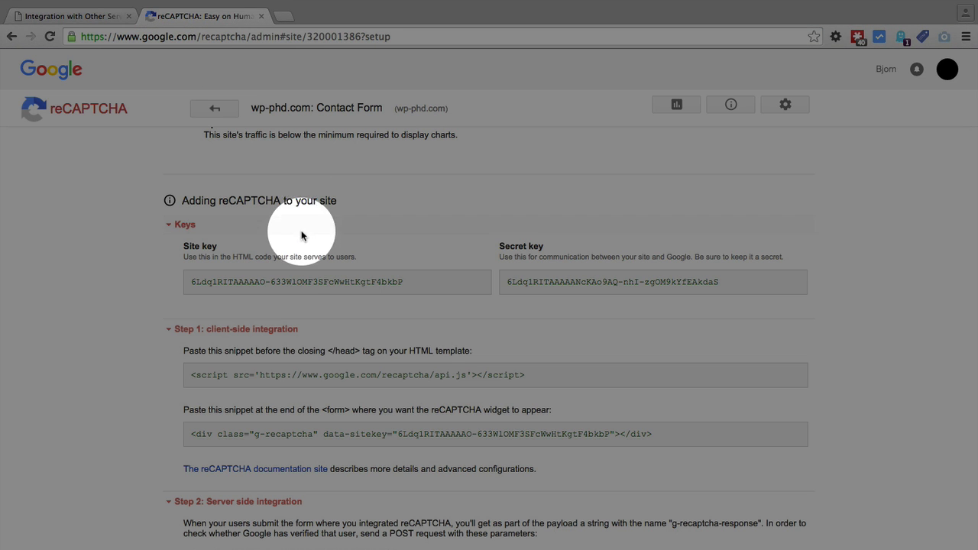
{"action": "left_click_drag", "start_coordinate": [417, 281], "coordinate": [205, 283]}
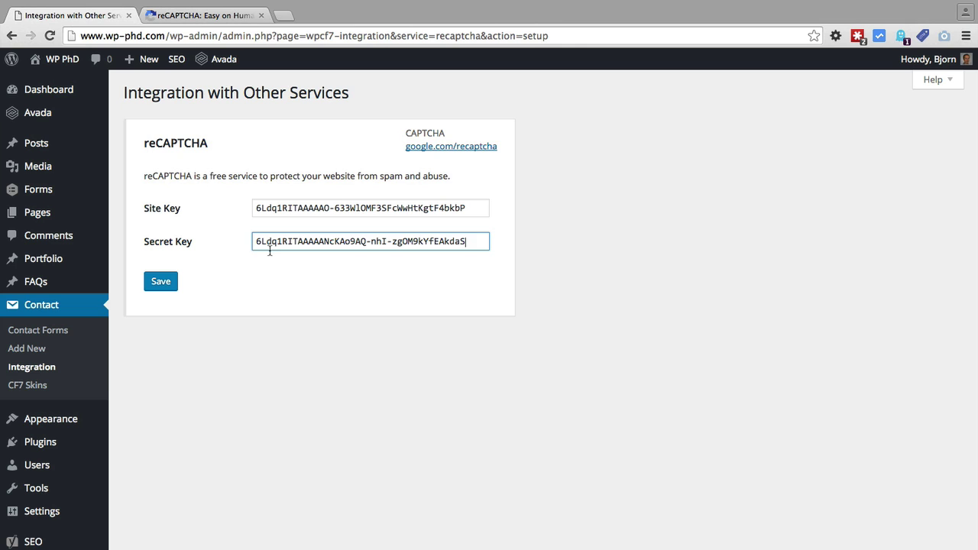
{"action": "left_click", "coordinate": [260, 271]}
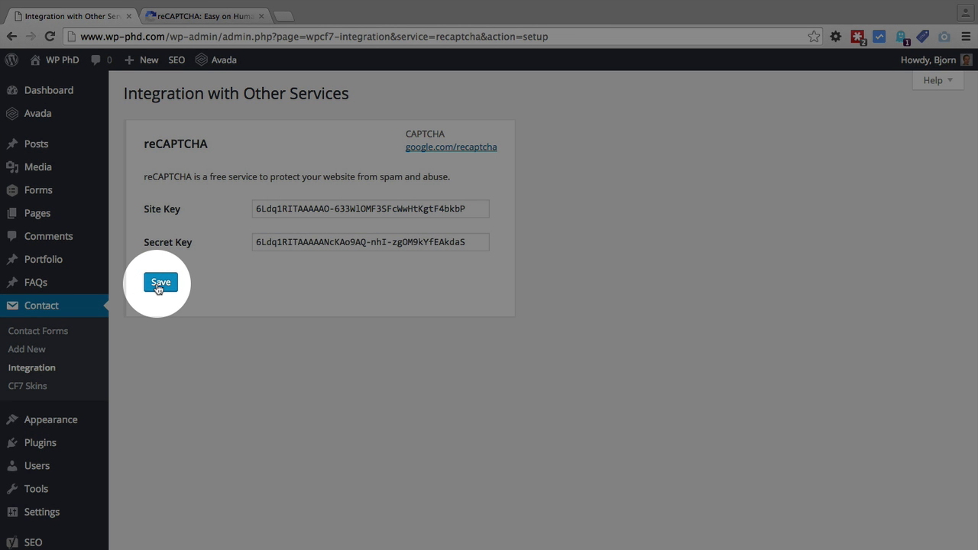
- Save the entered reCAPTCHA site and secret keys in the integration settings
{"action": "left_click", "coordinate": [159, 287]}
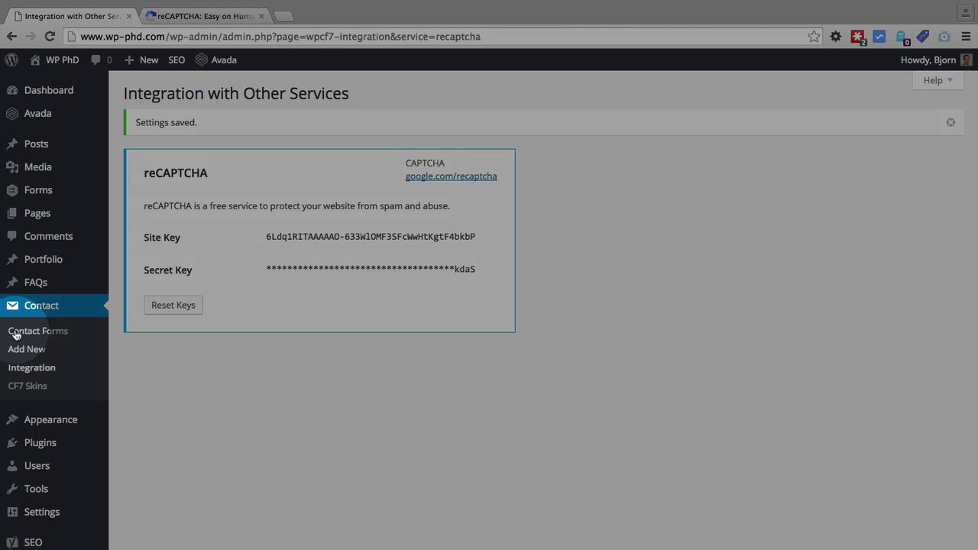
- Edit '2 Column Contact Form' and place the cursor on the empty line above the submit tag
{"action": "left_click", "coordinate": [75, 337]}
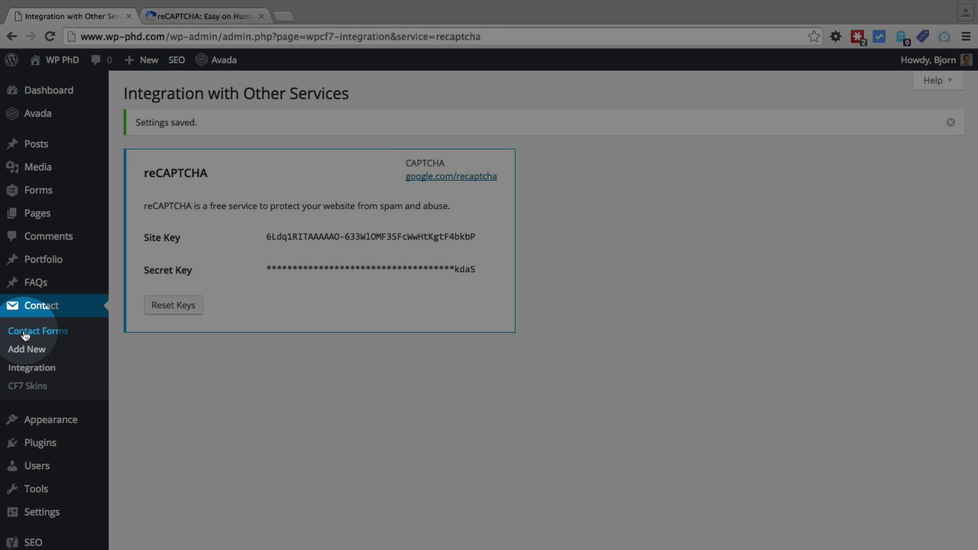
{"action": "left_click", "coordinate": [55, 335]}
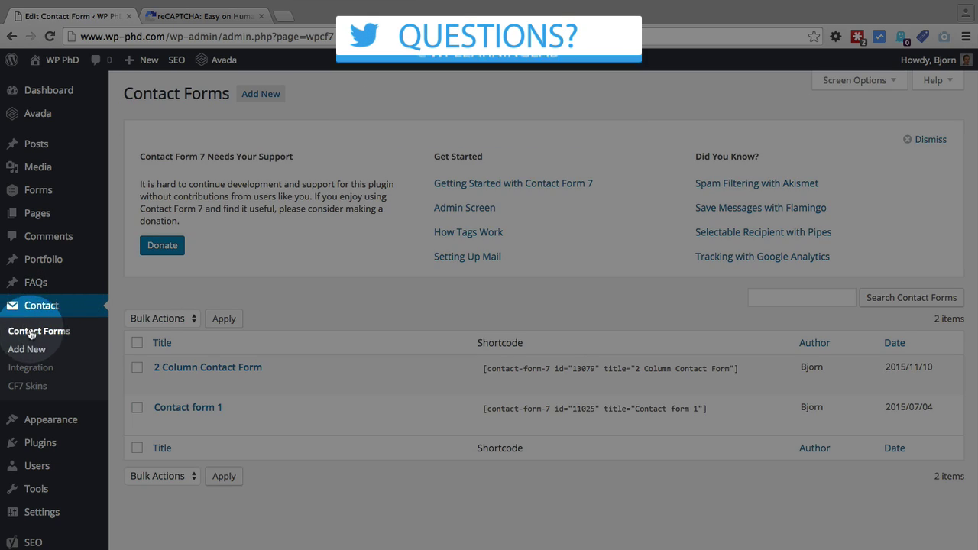
{"action": "mouse_move", "coordinate": [312, 387]}
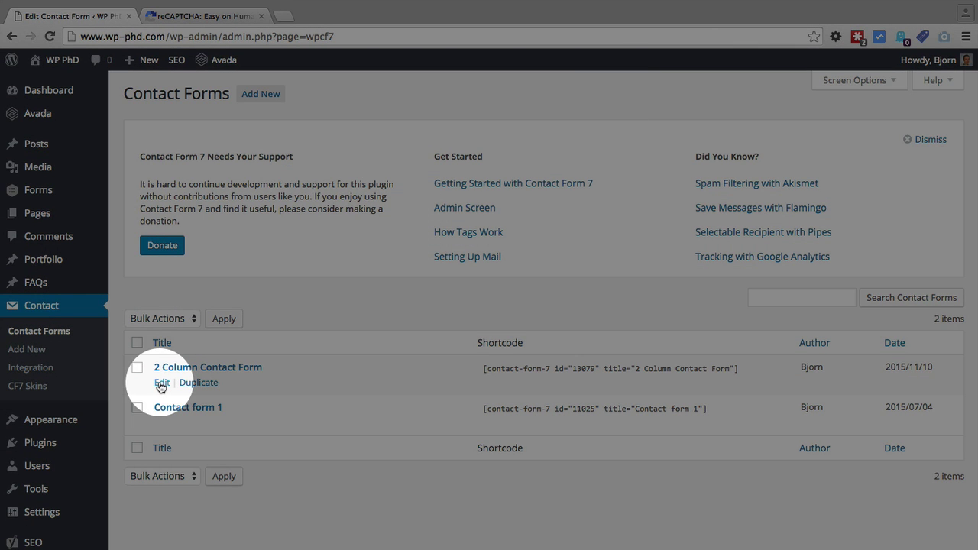
{"action": "left_click", "coordinate": [161, 384]}
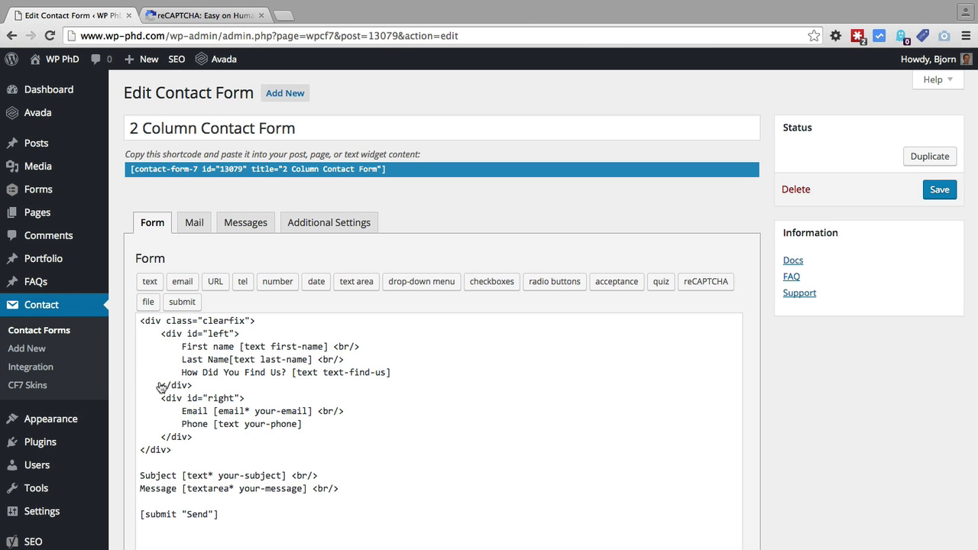
{"action": "left_click", "coordinate": [377, 495]}
{"action": "scroll", "coordinate": [377, 495], "scroll_direction": "down", "scroll_amount": 2}
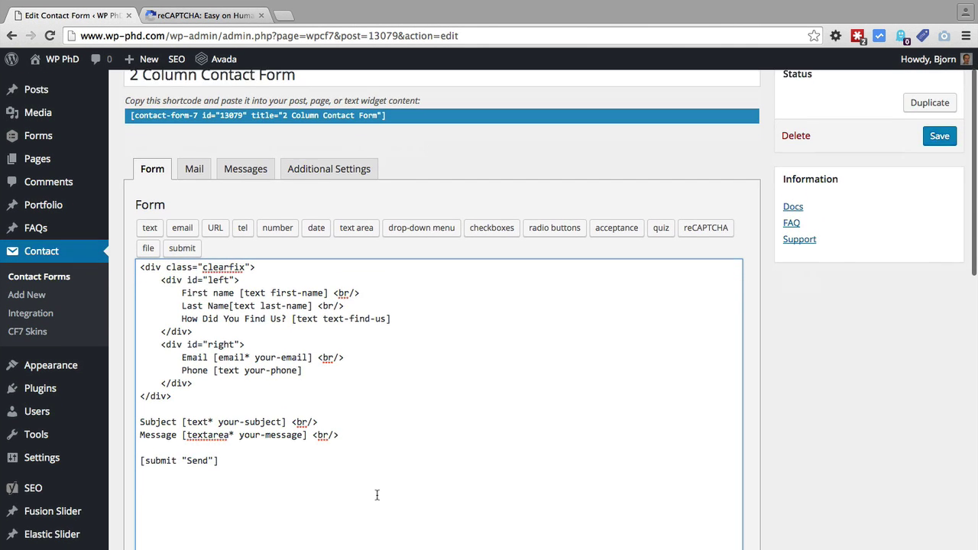
{"action": "scroll", "coordinate": [376, 495], "scroll_direction": "down", "scroll_amount": 1}
{"action": "key", "text": "Up"}
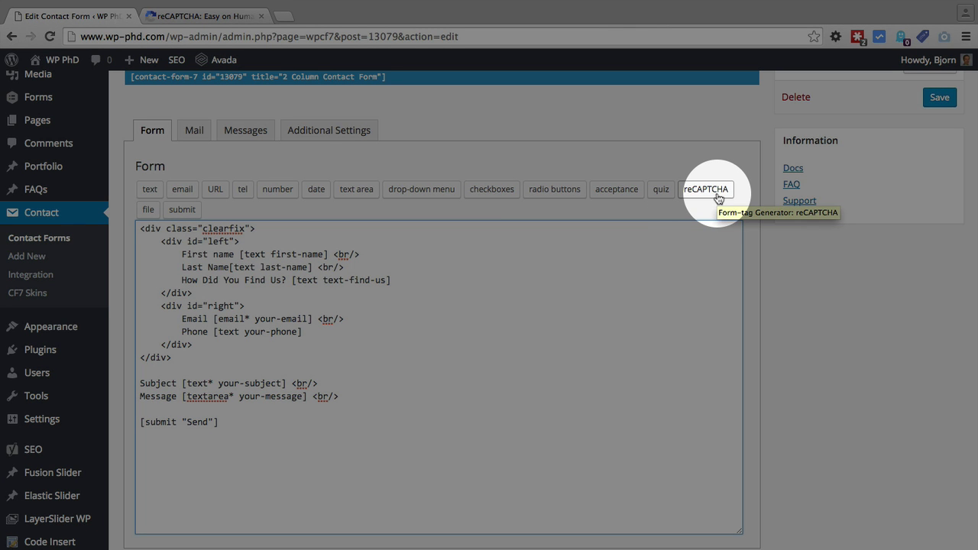
- Insert a default [recaptcha] tag above [submit "Send"] using the reCAPTCHA tag generator
{"action": "left_click", "coordinate": [718, 197]}
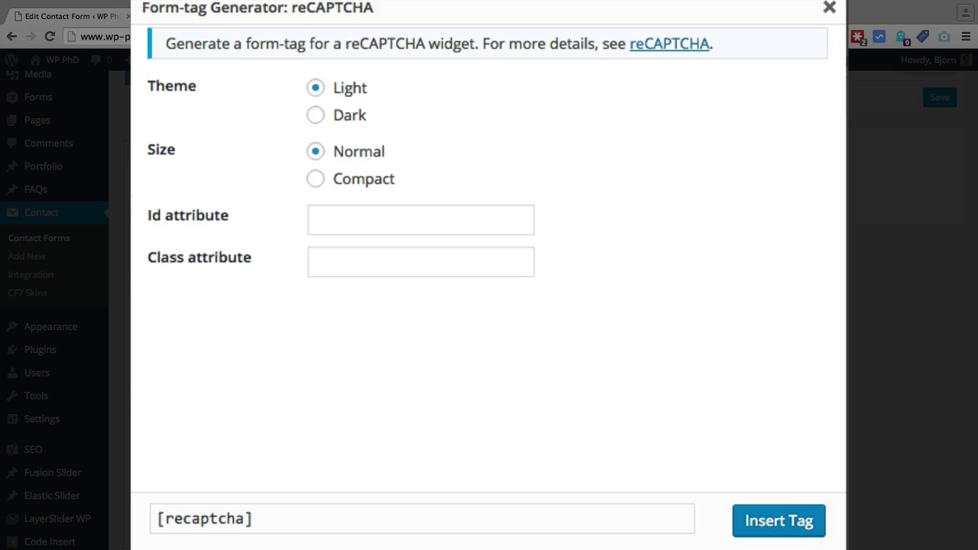
{"action": "left_click", "coordinate": [770, 535]}
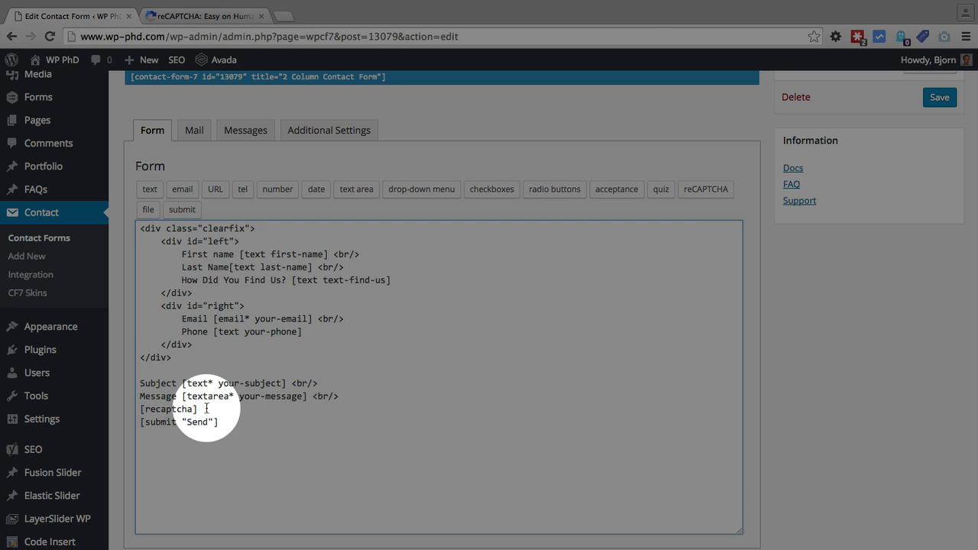
{"action": "left_click_drag", "start_coordinate": [207, 409], "coordinate": [103, 408]}
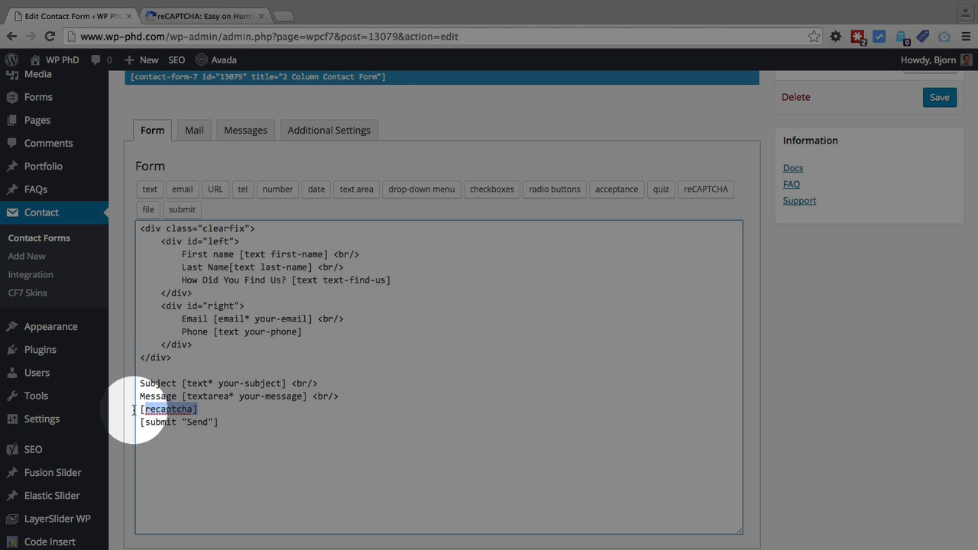
{"action": "left_click", "coordinate": [284, 397]}
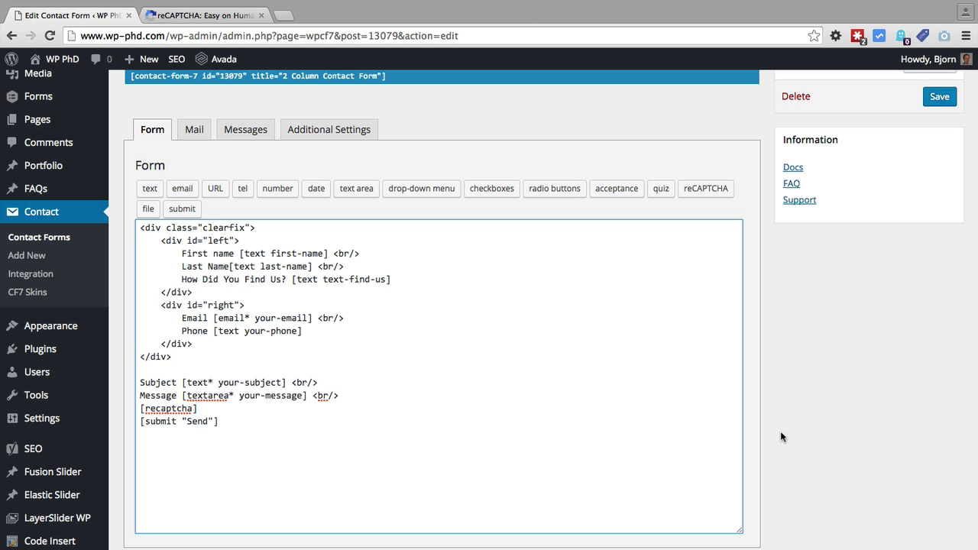
- Save the 2 Column Contact Form with its new [recaptcha] tag
{"action": "scroll", "coordinate": [779, 436], "scroll_direction": "up", "scroll_amount": 1}
{"action": "scroll", "coordinate": [780, 436], "scroll_direction": "down", "scroll_amount": 1}
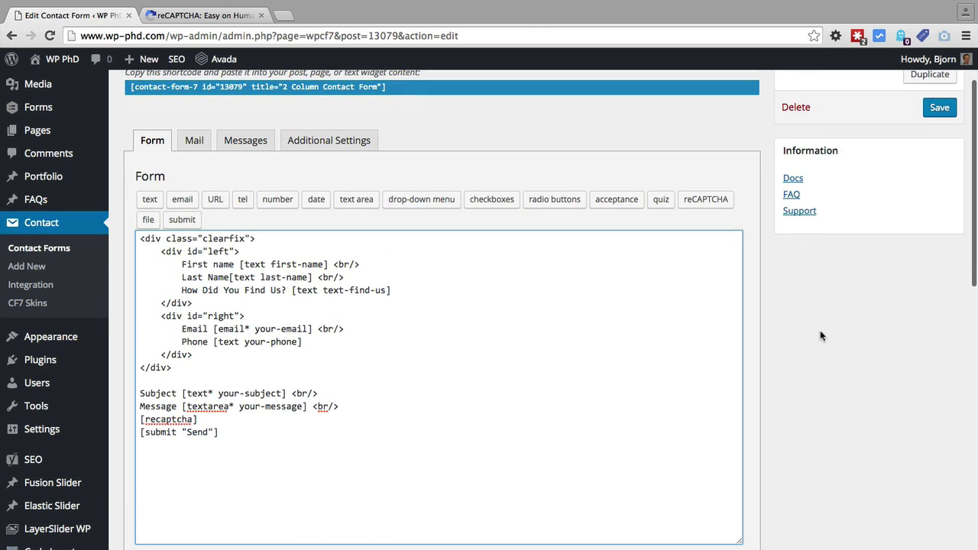
{"action": "scroll", "coordinate": [823, 323], "scroll_direction": "up", "scroll_amount": 1}
{"action": "left_click", "coordinate": [939, 136]}
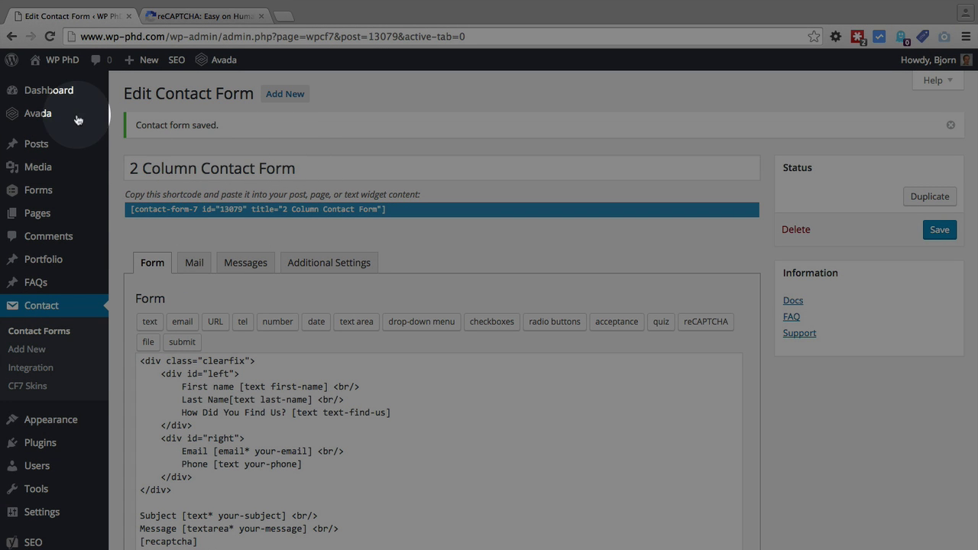
- Go to the Posts list in the admin sidebar
{"action": "mouse_move", "coordinate": [15, 152]}
{"action": "left_click", "coordinate": [47, 151]}
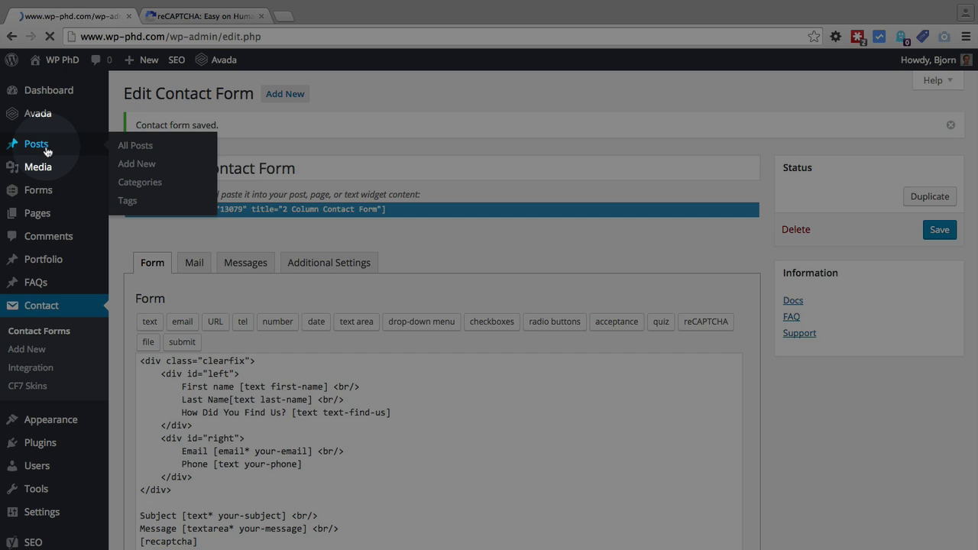
{"action": "mouse_move", "coordinate": [222, 205]}
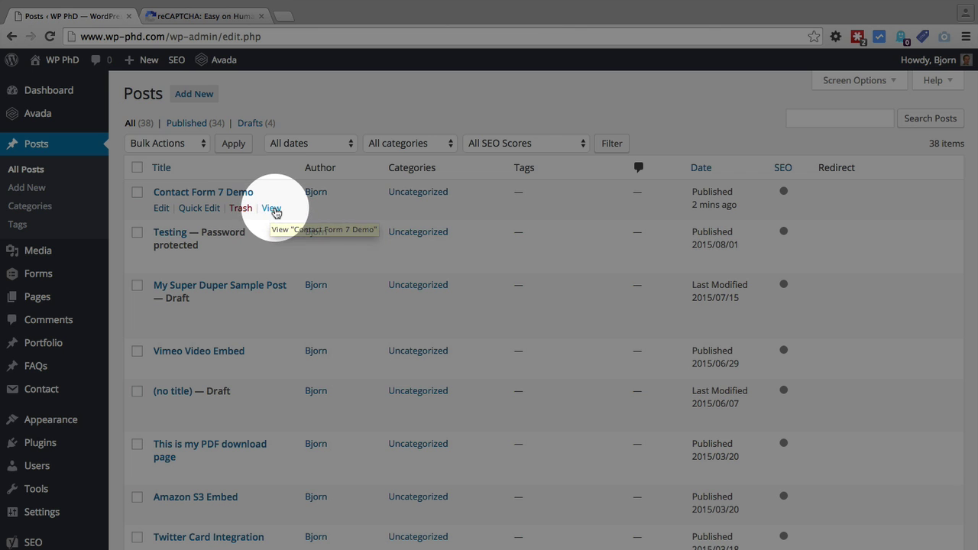
- View the Contact Form 7 Demo post live and pass its 'I'm not a robot' check
{"action": "left_click", "coordinate": [272, 208]}
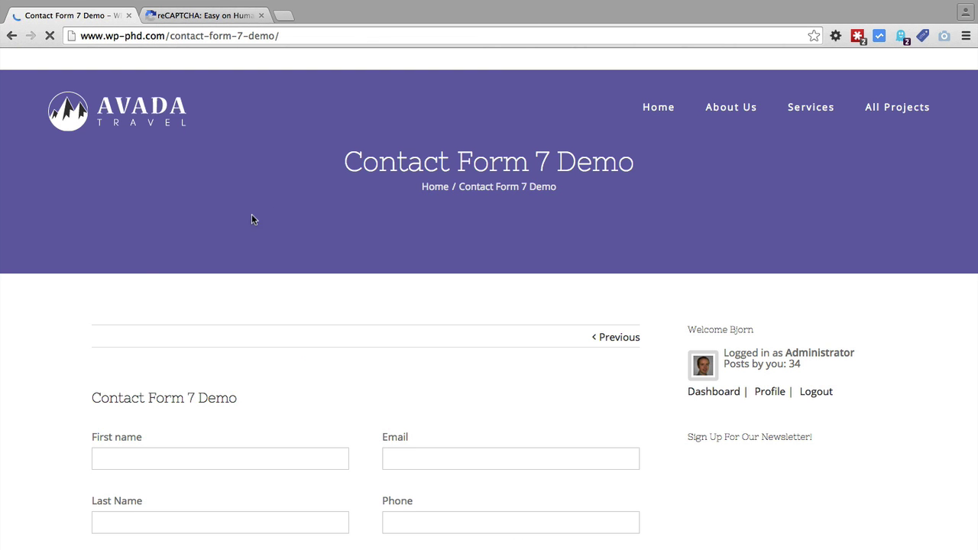
{"action": "scroll", "coordinate": [61, 328], "scroll_direction": "down", "scroll_amount": 3}
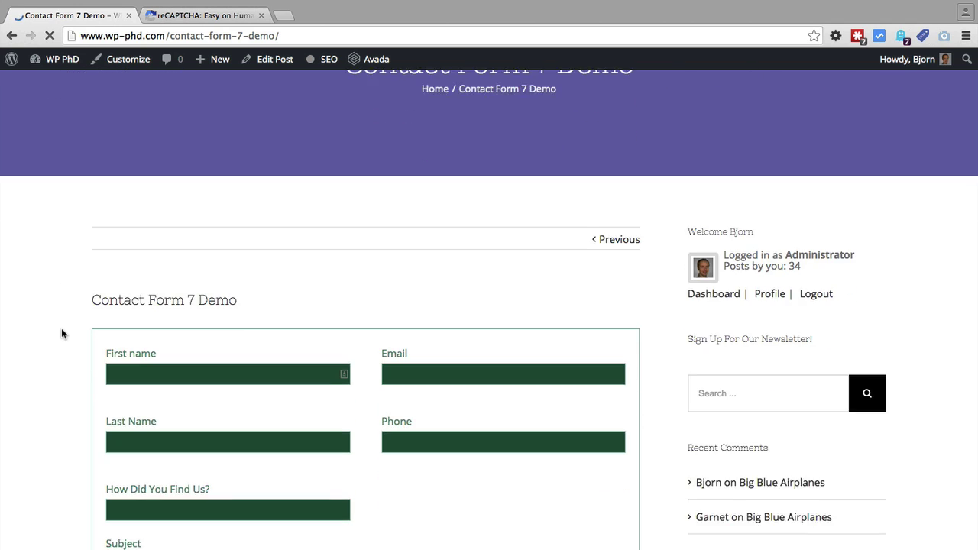
{"action": "scroll", "coordinate": [61, 333], "scroll_direction": "down", "scroll_amount": 5}
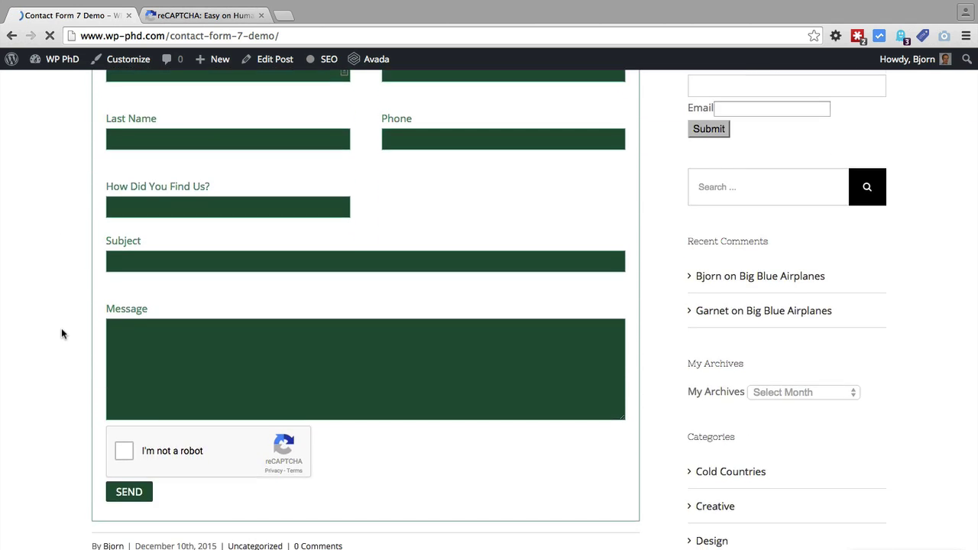
{"action": "scroll", "coordinate": [62, 333], "scroll_direction": "down", "scroll_amount": 4}
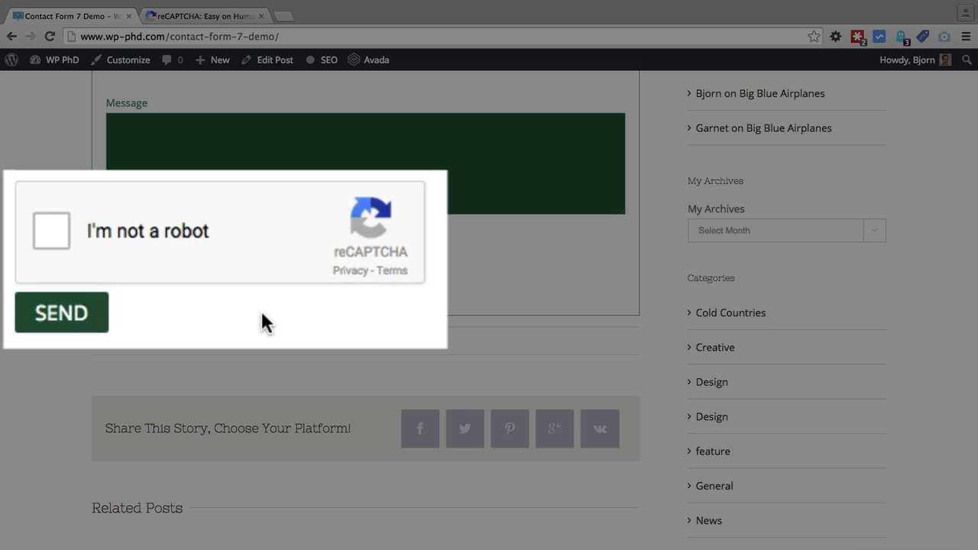
{"action": "left_click", "coordinate": [44, 227]}
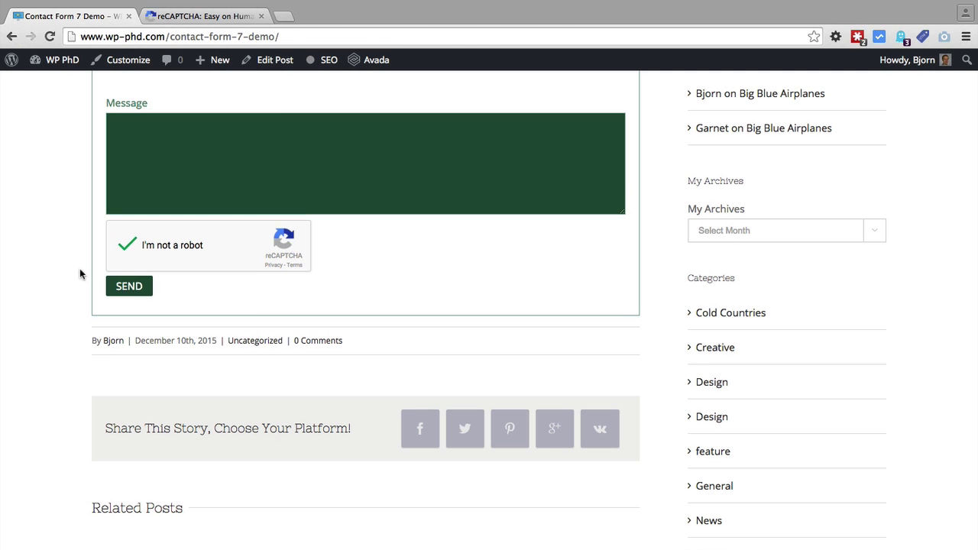
{"action": "scroll", "coordinate": [79, 269], "scroll_direction": "up", "scroll_amount": 2}
{"action": "scroll", "coordinate": [80, 273], "scroll_direction": "up", "scroll_amount": 2}
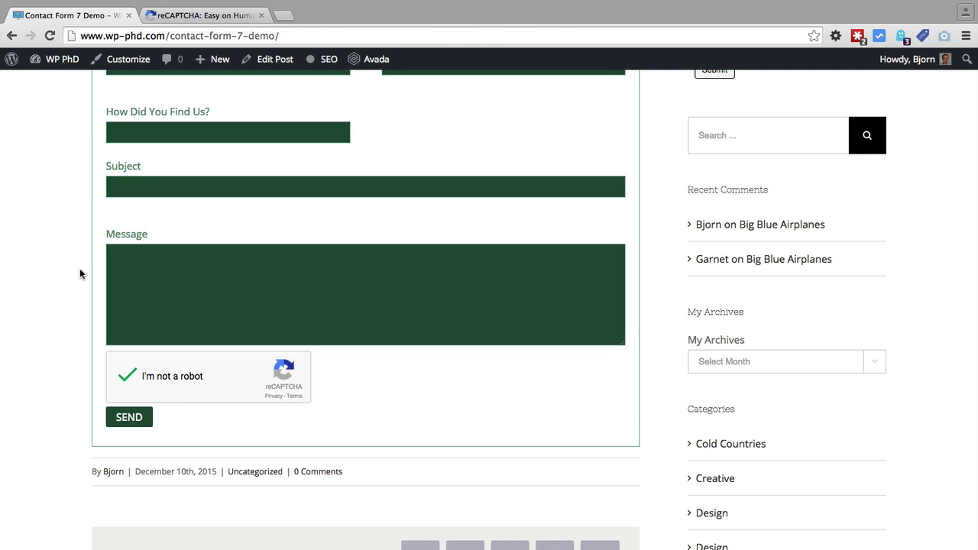